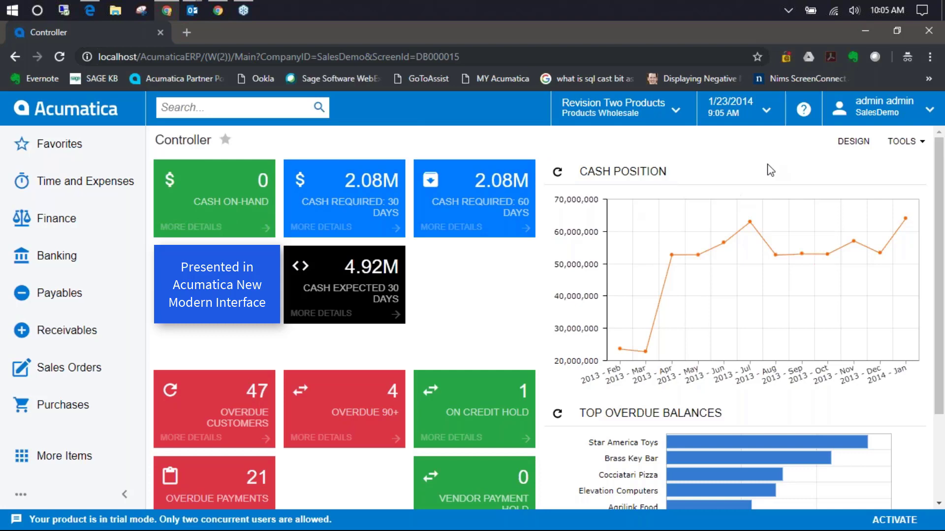
# Step: View the user's profile page, then return to the Controller dashboard
pyautogui.click(911, 120)
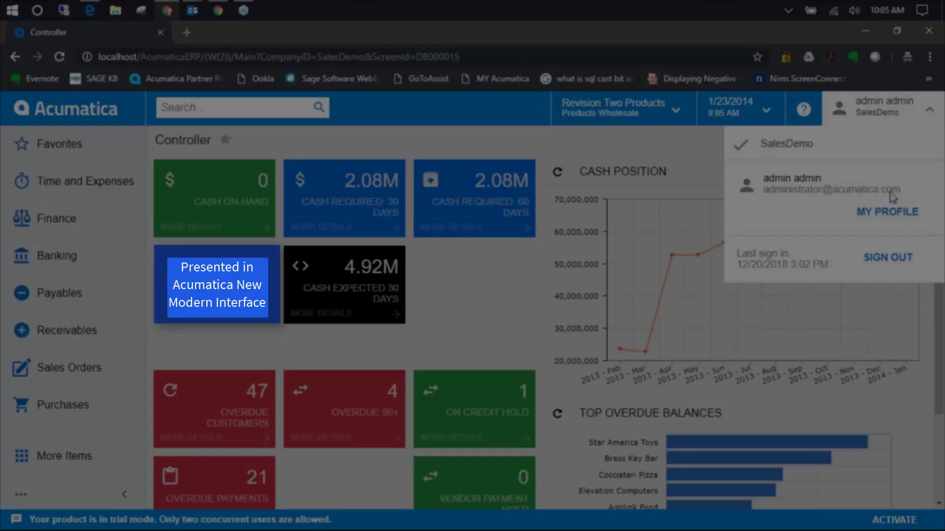
pyautogui.click(892, 215)
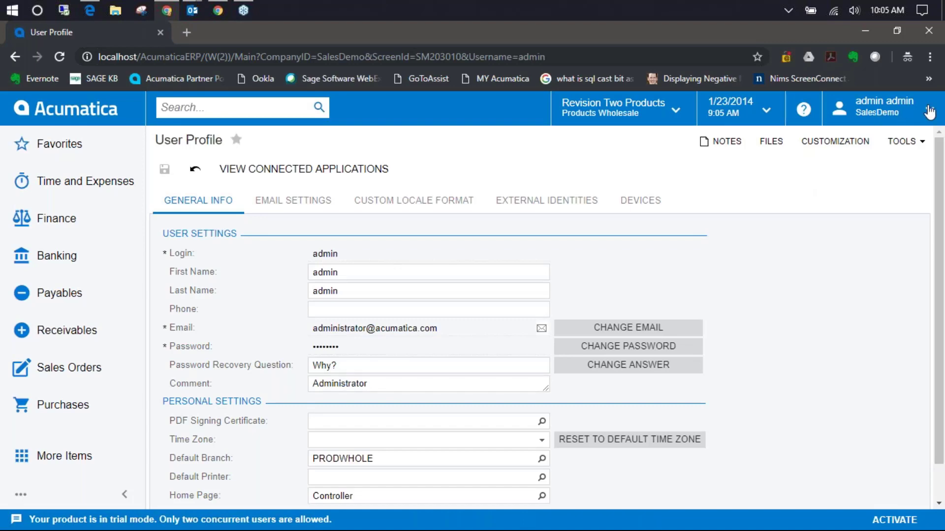
pyautogui.click(902, 111)
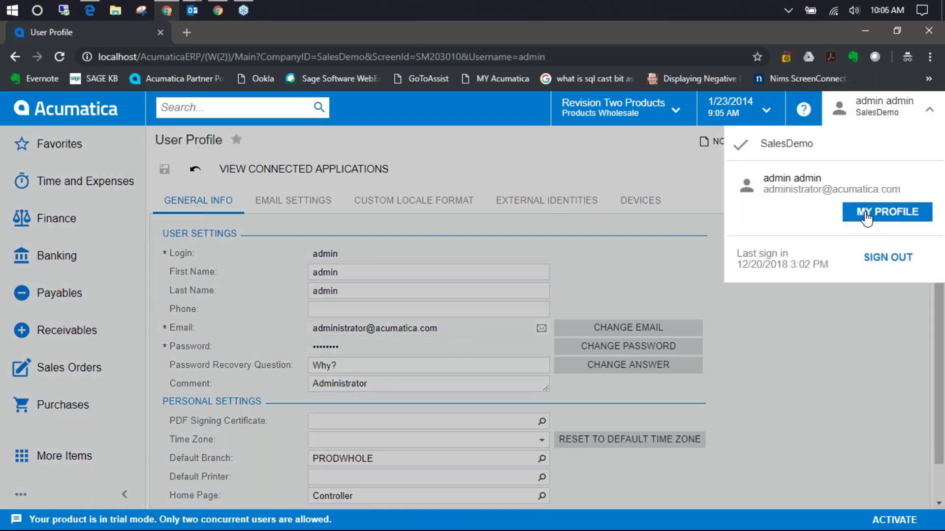
pyautogui.click(236, 310)
pyautogui.scroll(-1, 236, 311)
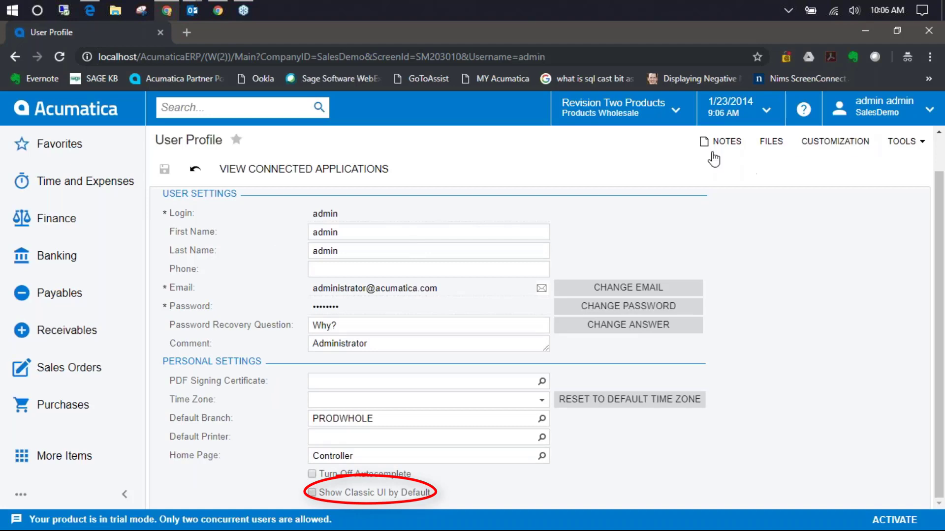
pyautogui.click(125, 113)
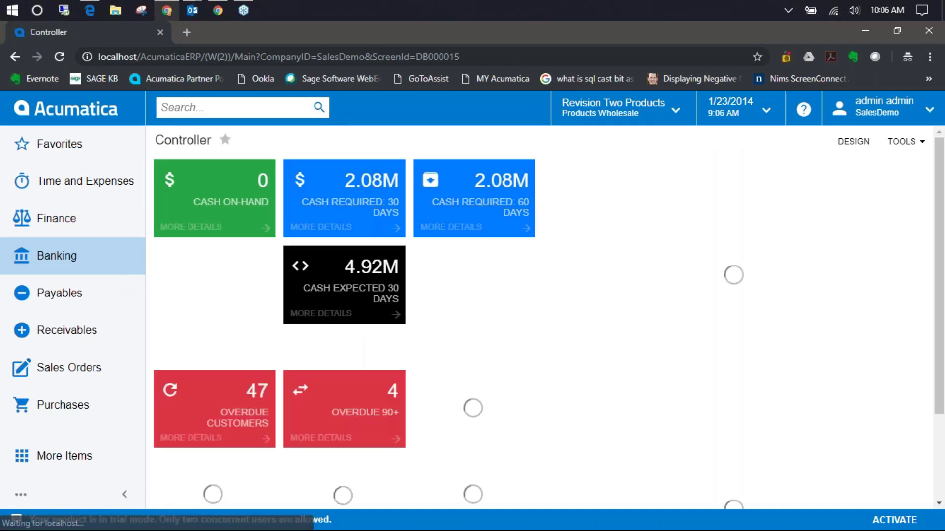
# Step: Start a new record in Payables > Quick Checks, keeping type Quick Check
pyautogui.click(75, 295)
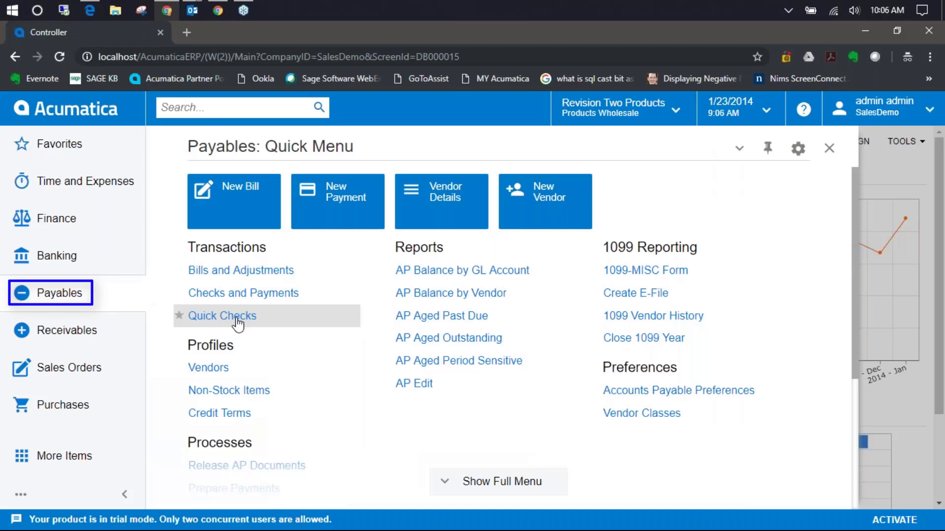
pyautogui.click(237, 321)
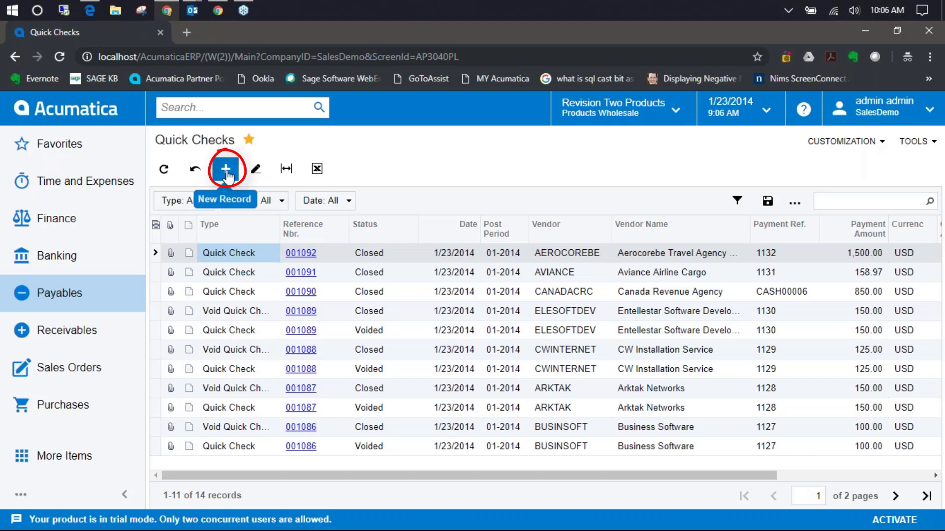
pyautogui.click(226, 169)
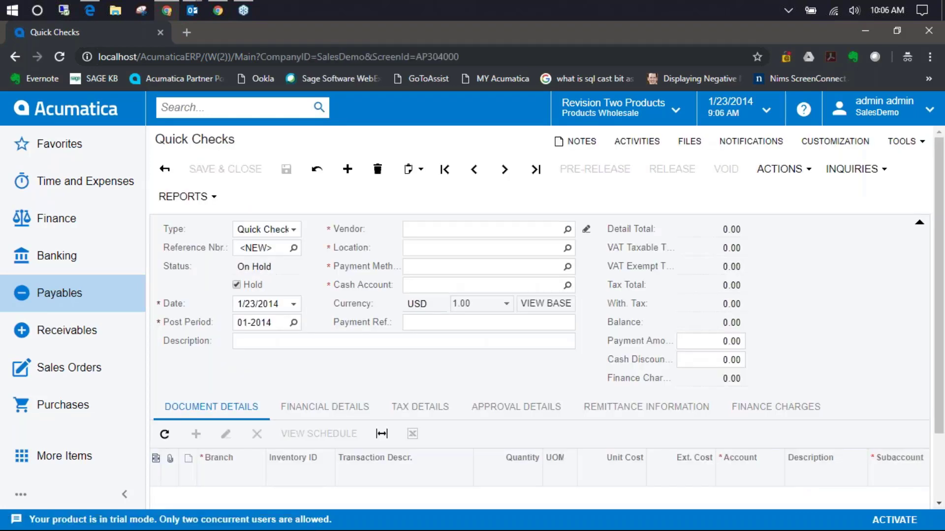
pyautogui.click(294, 230)
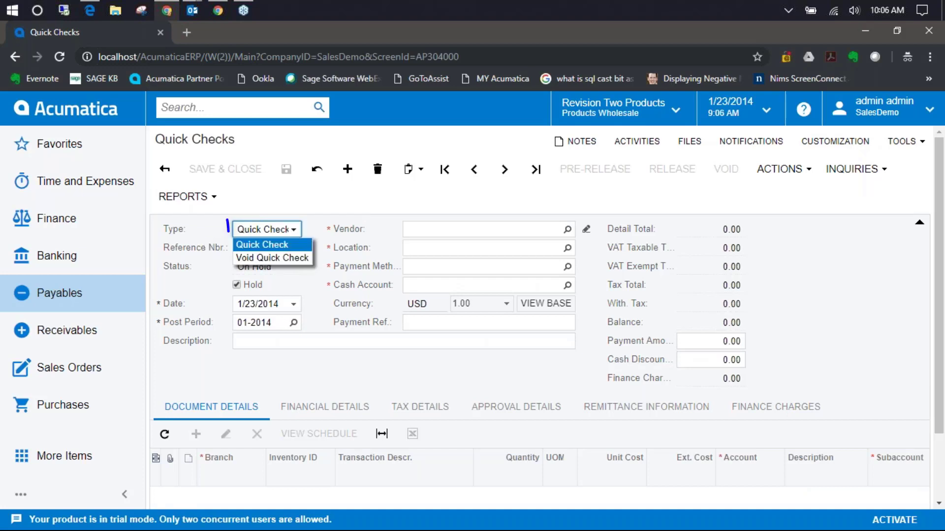
pyautogui.click(321, 229)
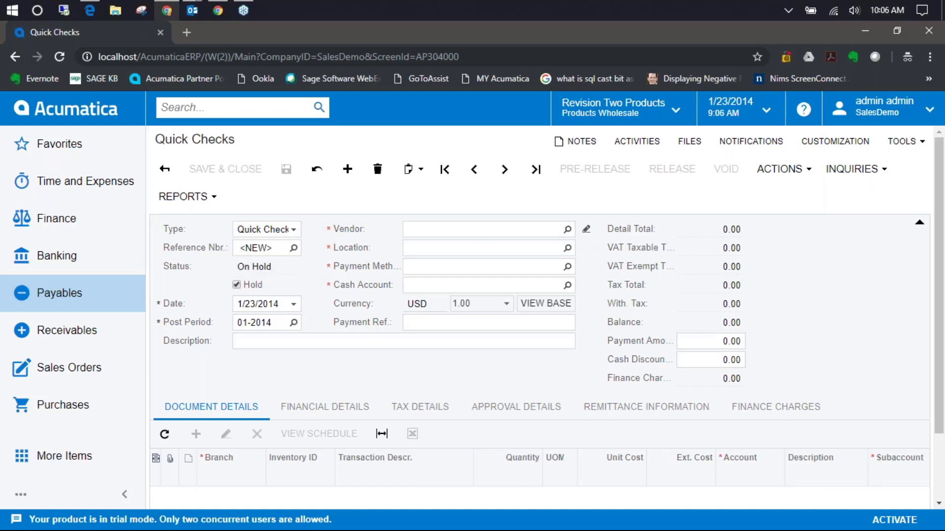
# Step: Choose vendor DBCONSULT (D&B Construction Consulting Inc.) and keep payment method CHECK
pyautogui.click(567, 229)
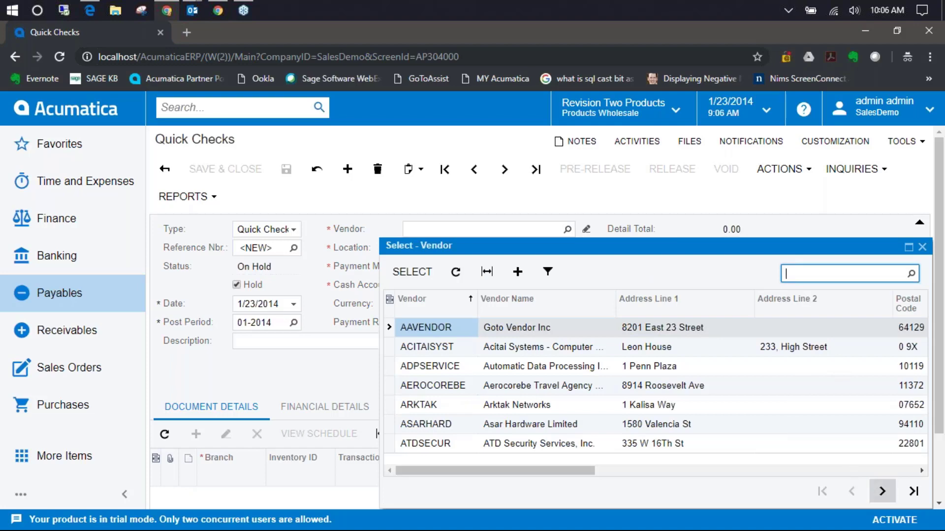
pyautogui.click(882, 491)
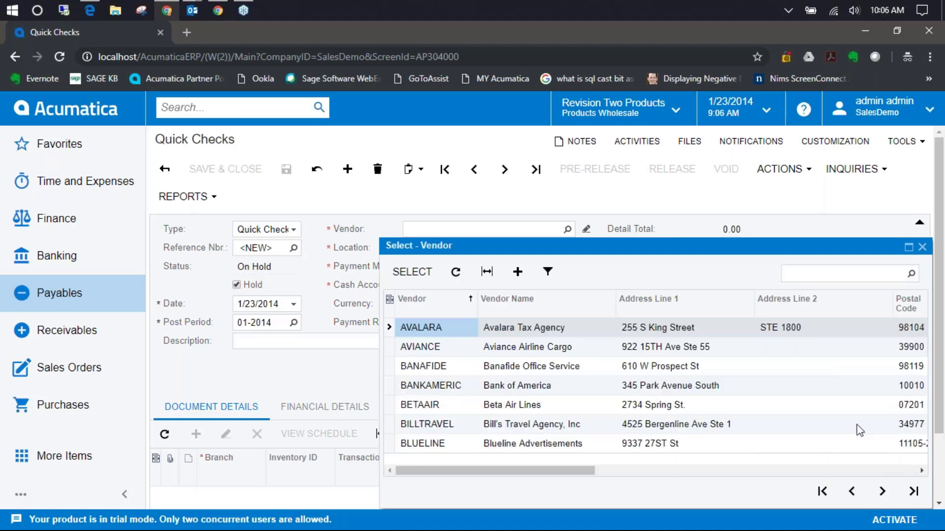
pyautogui.click(465, 227)
pyautogui.write('D')
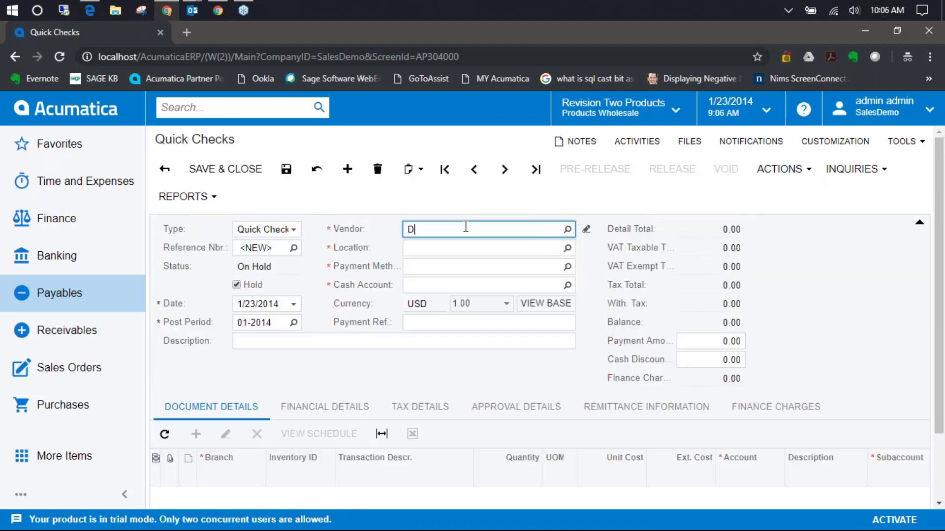
pyautogui.write('&B')
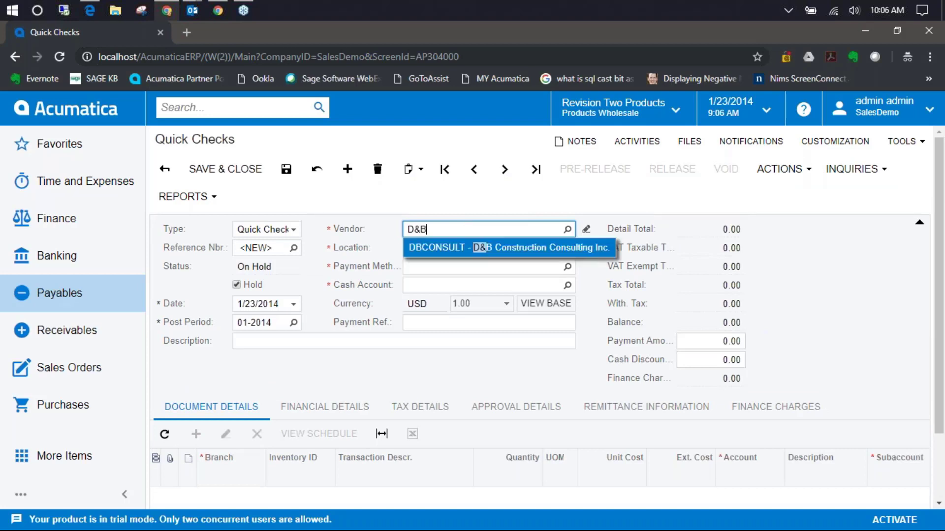
pyautogui.click(506, 251)
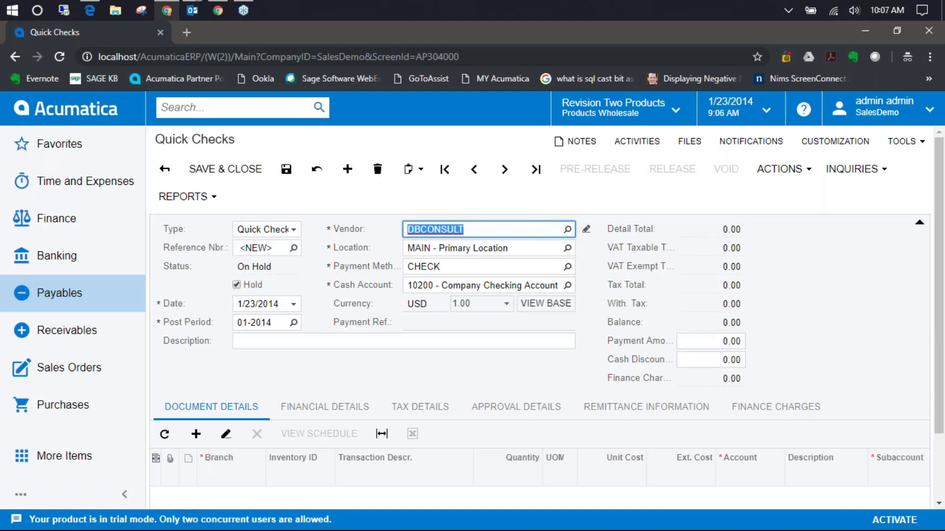
pyautogui.click(567, 266)
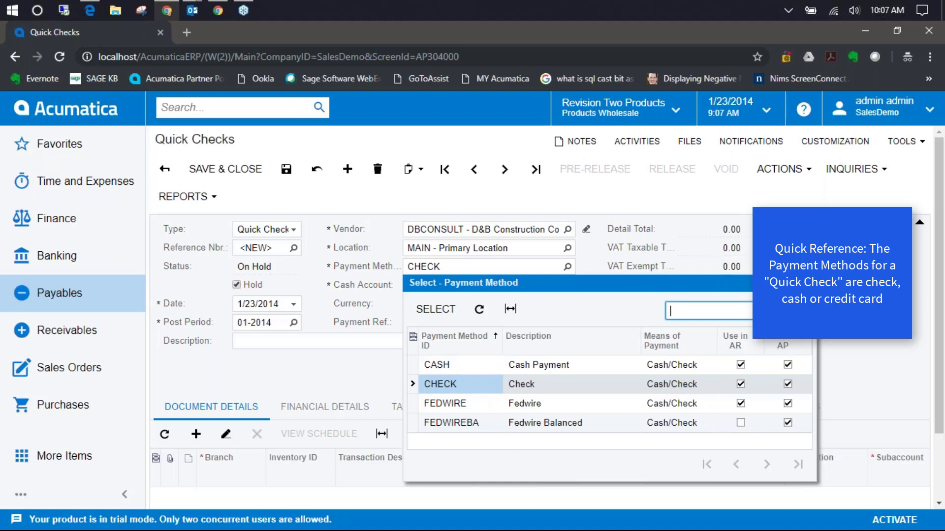
pyautogui.press('Return')
# Step: Enter 'Consulting' as the quick check's description
pyautogui.click(318, 339)
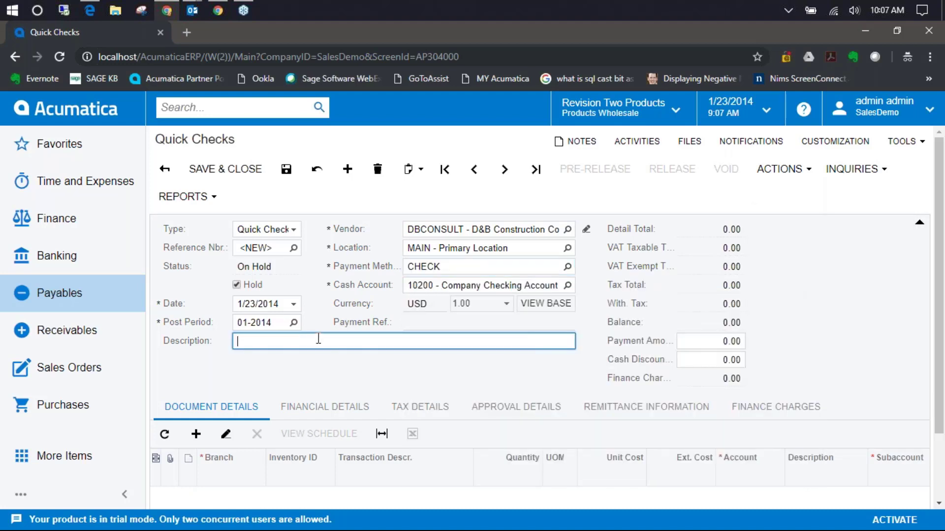
pyautogui.write('Consulting')
pyautogui.click(323, 364)
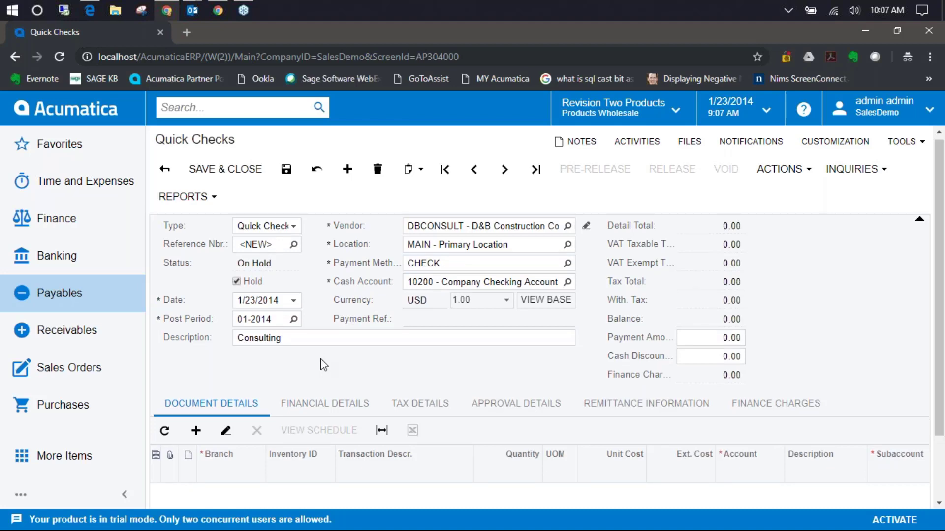
pyautogui.scroll(-1, 322, 363)
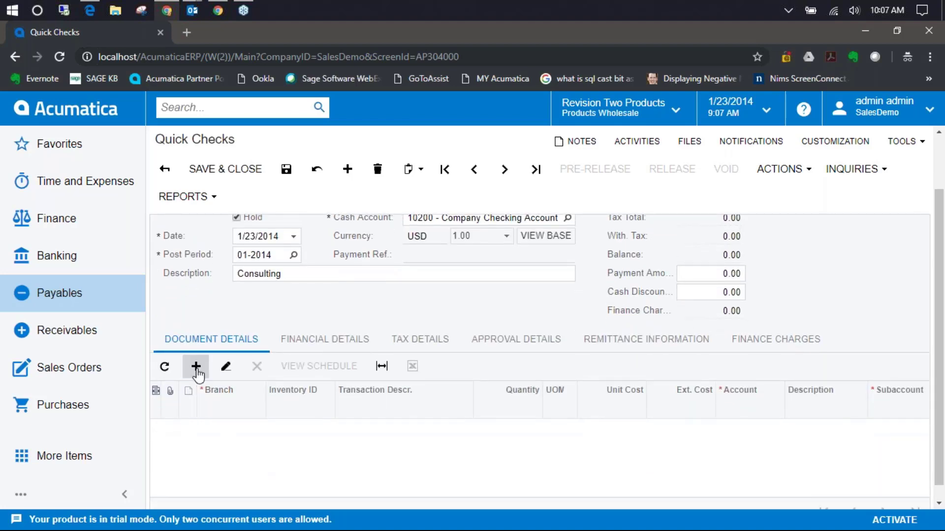
# Step: Add a 150.00 detail line to account 62735, subaccount 000-000
pyautogui.click(196, 367)
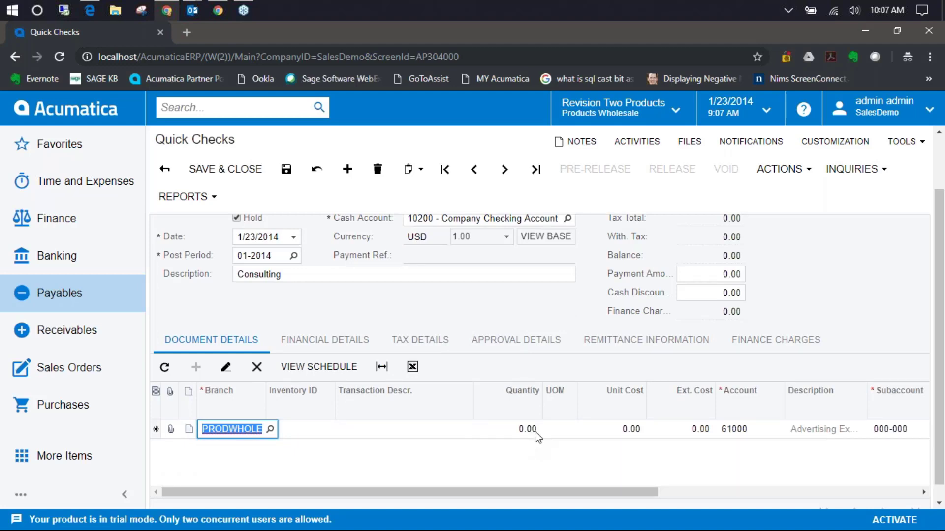
pyautogui.click(703, 430)
pyautogui.write('150.00')
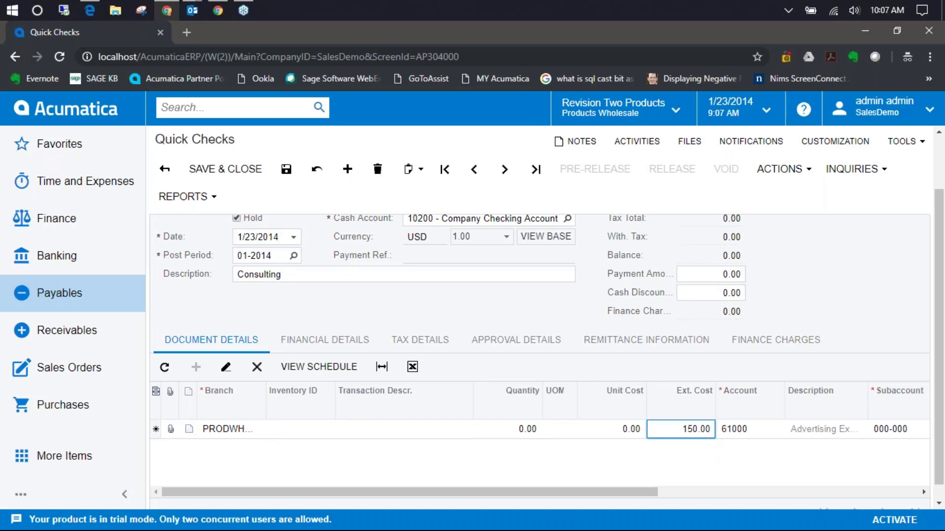
pyautogui.press('Tab')
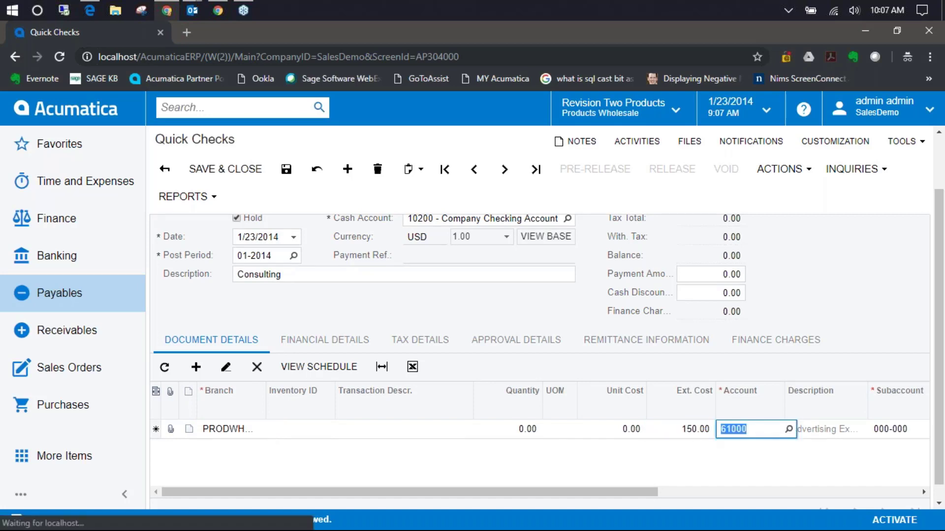
pyautogui.write('62735')
pyautogui.press('Tab')
pyautogui.press('Tab')
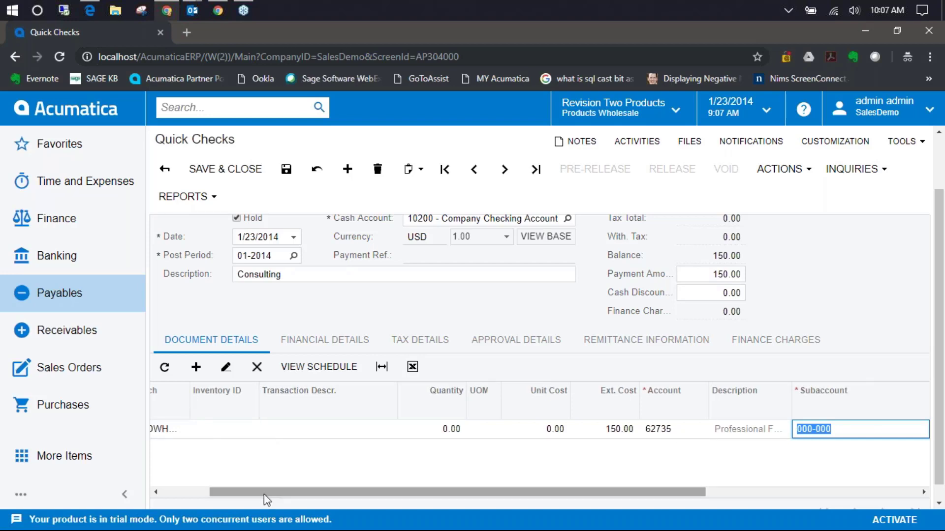
pyautogui.moveTo(271, 491); pyautogui.dragTo(224, 491)
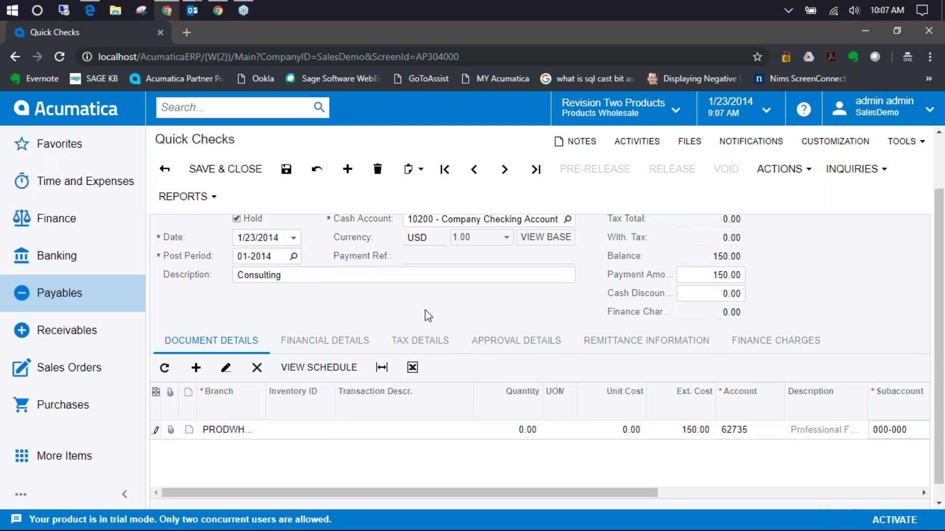
pyautogui.scroll(3, 424, 313)
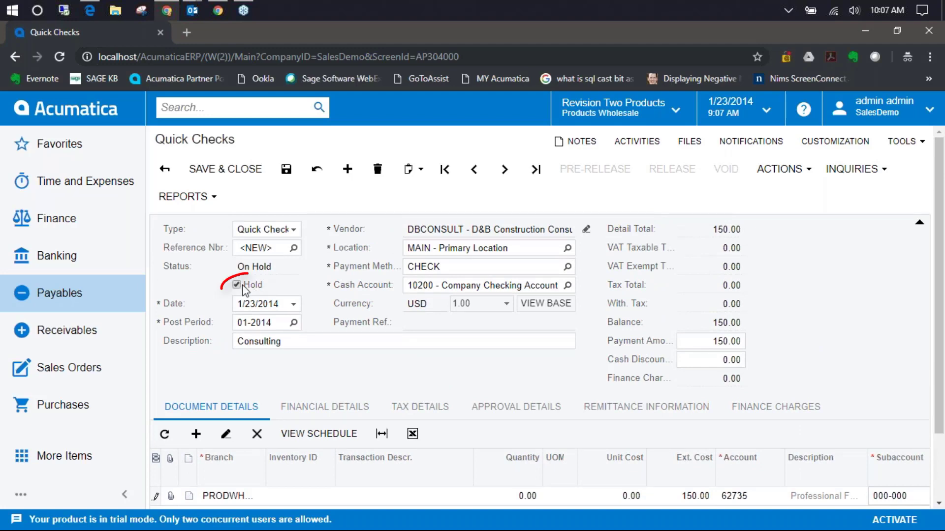
# Step: Clear the Hold flag so the quick check's status becomes Pending Print
pyautogui.click(238, 285)
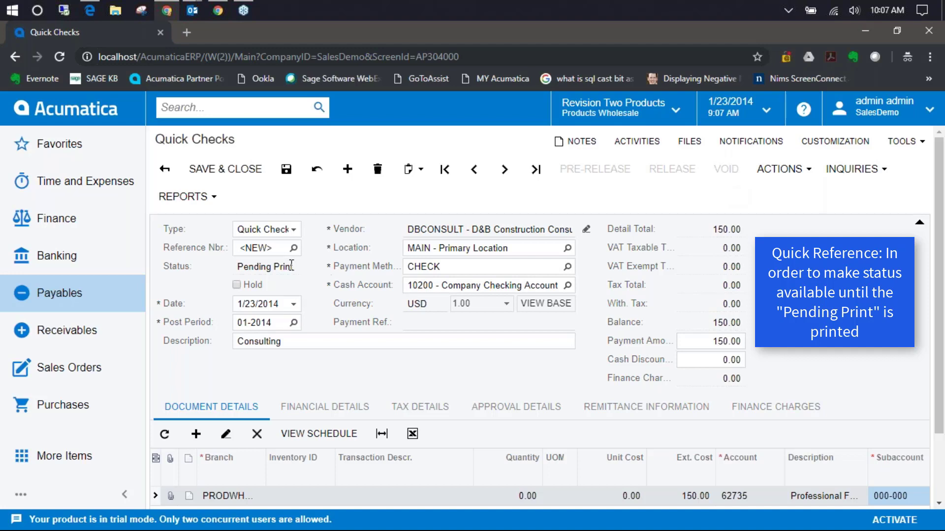
pyautogui.click(797, 172)
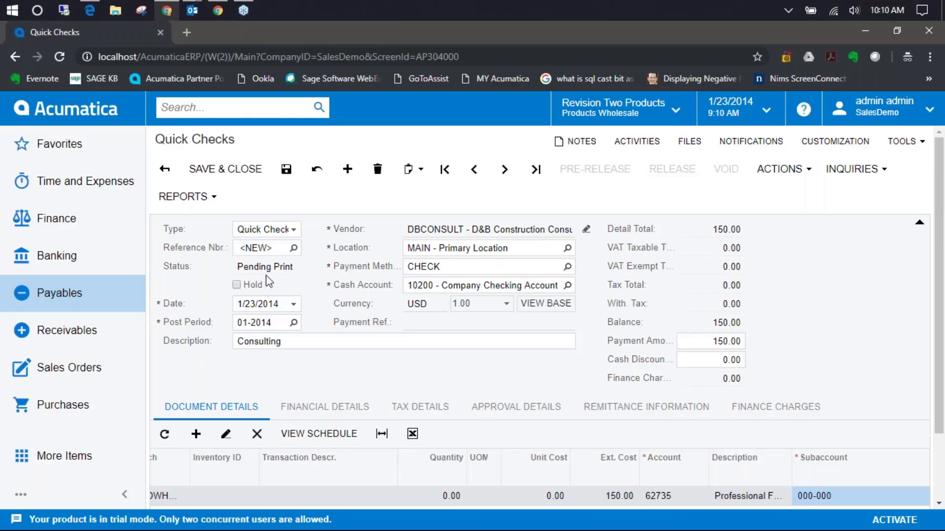
# Step: Print check 1134 for 150.00 as a Check Form with Remittance
pyautogui.click(778, 175)
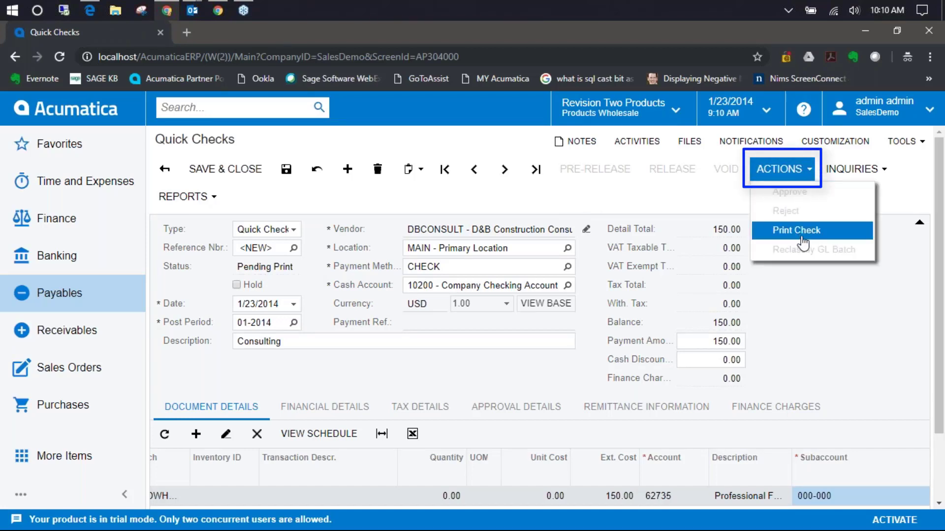
pyautogui.click(801, 230)
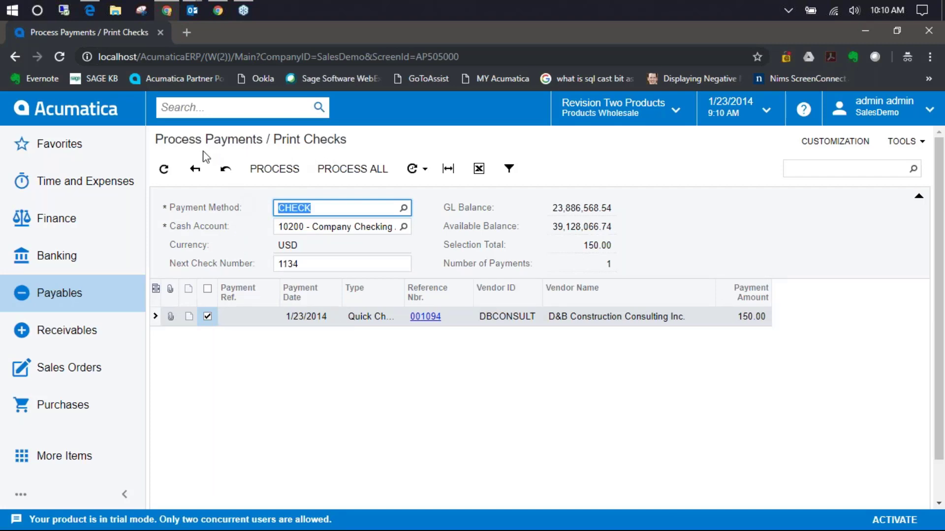
pyautogui.click(281, 178)
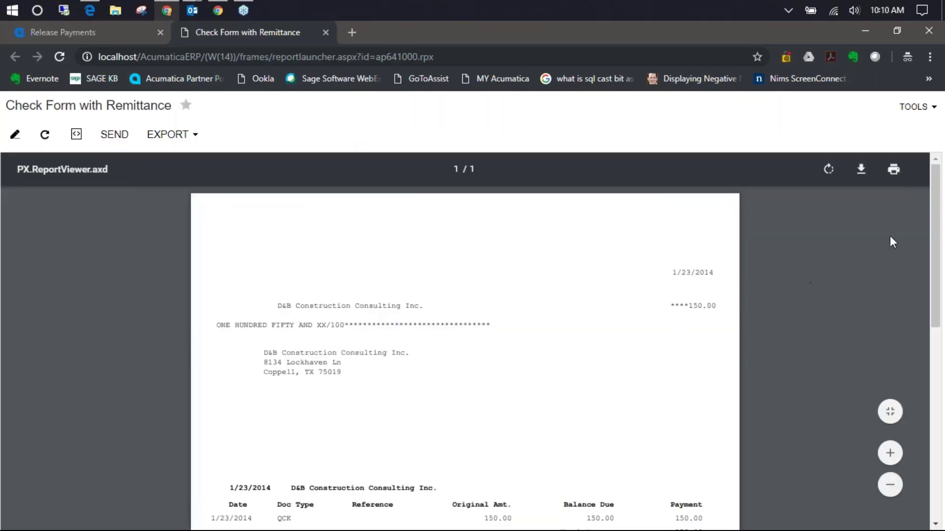
pyautogui.moveTo(936, 232)
pyautogui.mouseDown()
pyautogui.moveTo(936, 453)
pyautogui.moveTo(937, 217)
pyautogui.mouseUp()
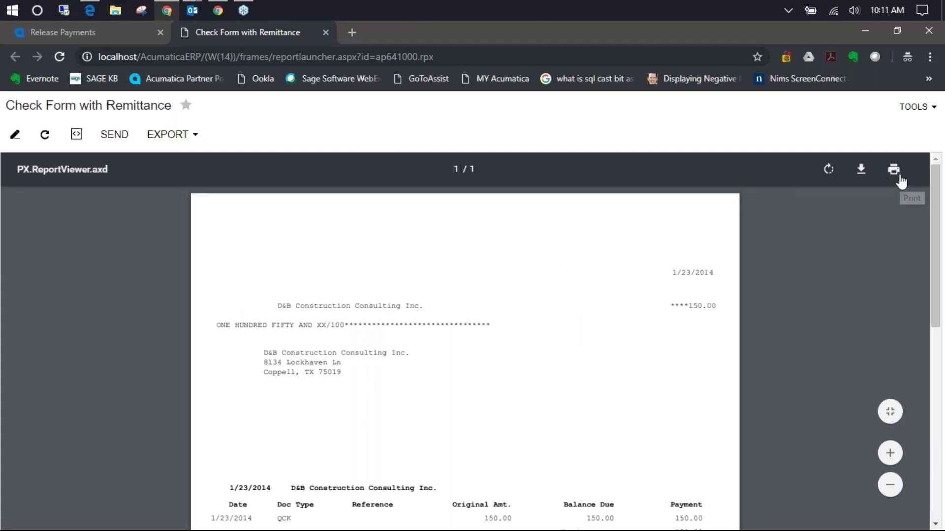
pyautogui.click(196, 141)
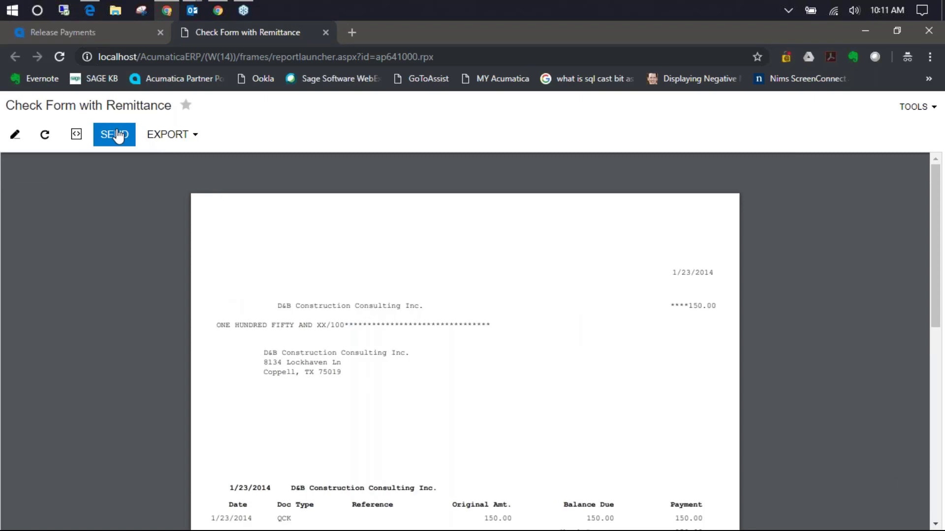
# Step: Release check 1134 and open the now-Closed quick check 001094
pyautogui.click(325, 32)
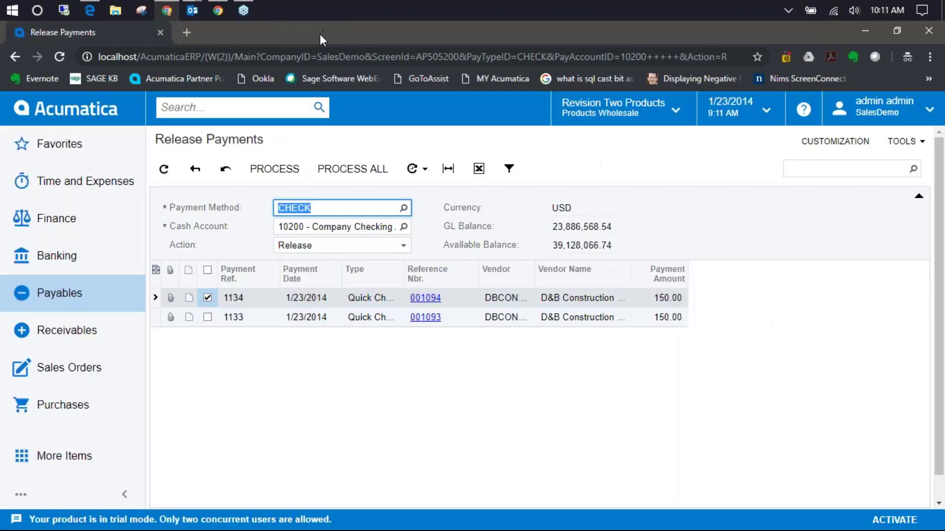
pyautogui.click(274, 173)
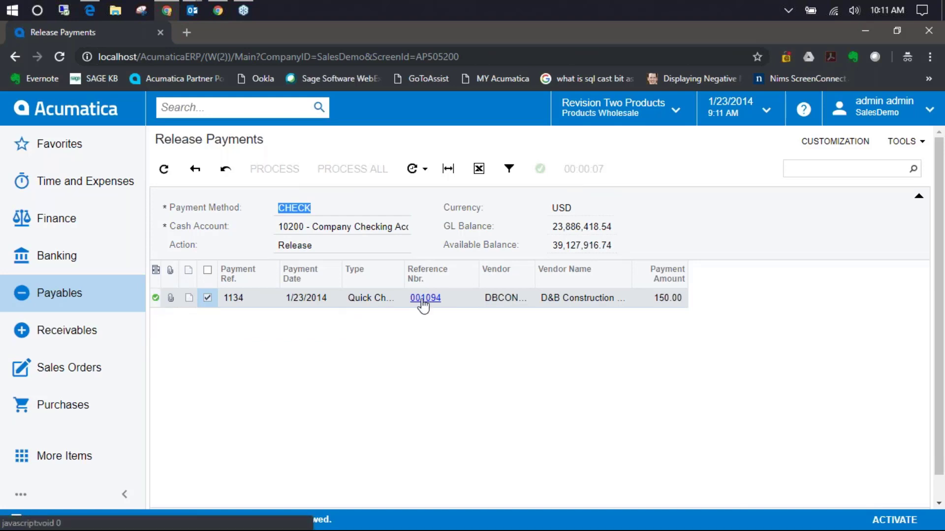
pyautogui.click(422, 299)
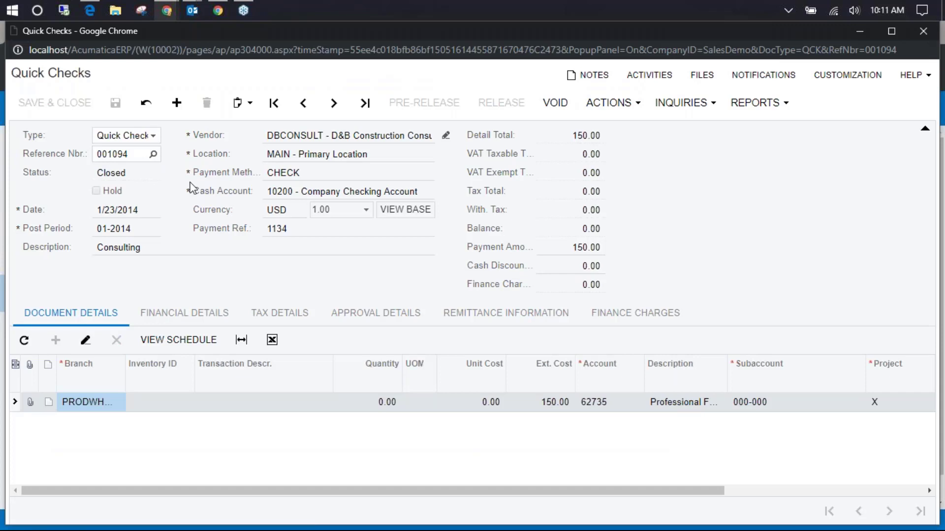
# Step: Review quick check 001094's financial details and its GL batch AP002510
pyautogui.click(194, 319)
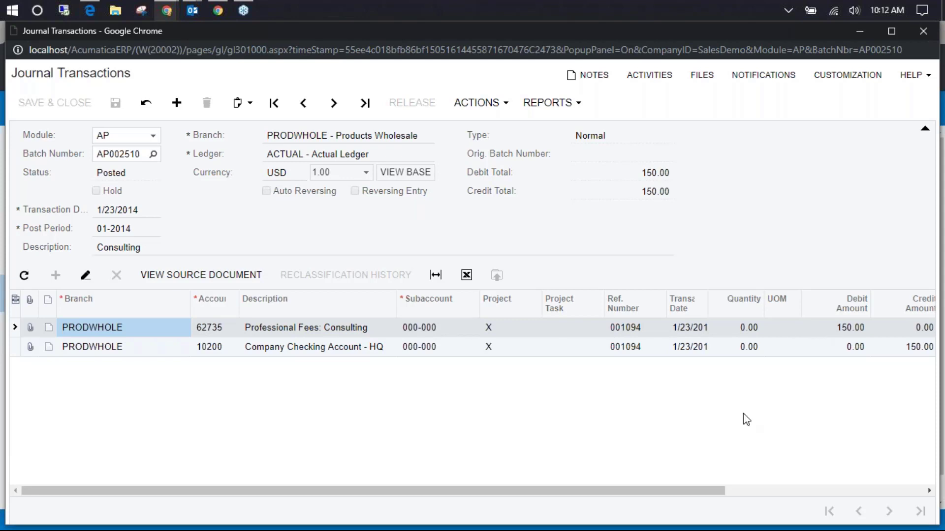
pyautogui.moveTo(704, 491); pyautogui.dragTo(755, 491)
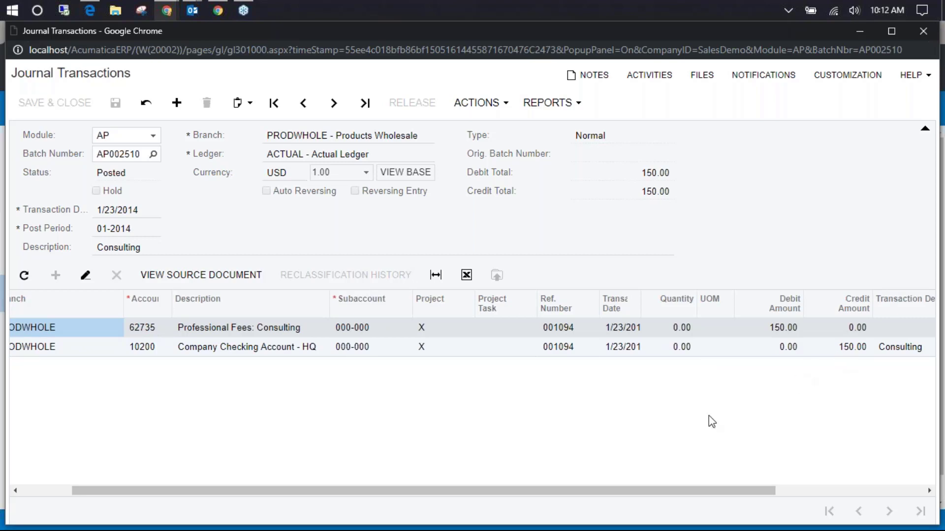
pyautogui.moveTo(546, 495); pyautogui.dragTo(495, 496)
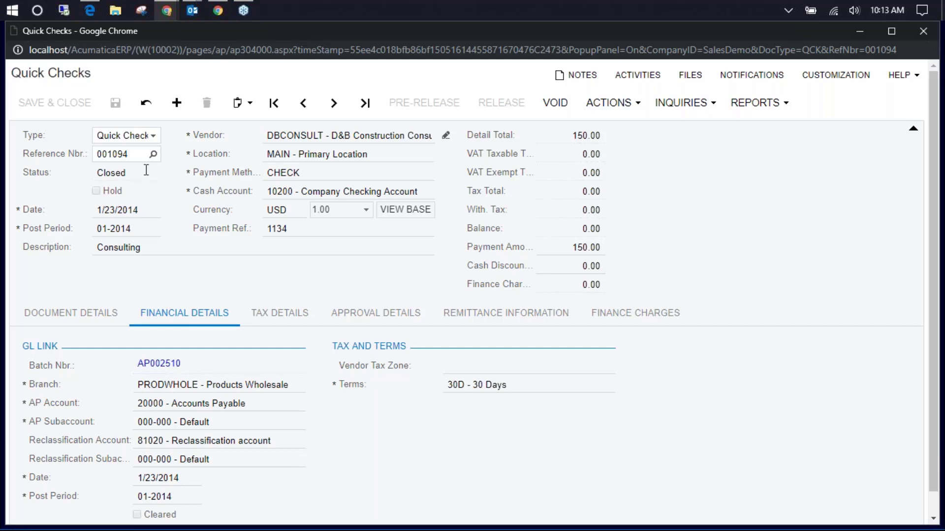
# Step: Void quick check 001094, take the void off hold, and release it
pyautogui.click(566, 107)
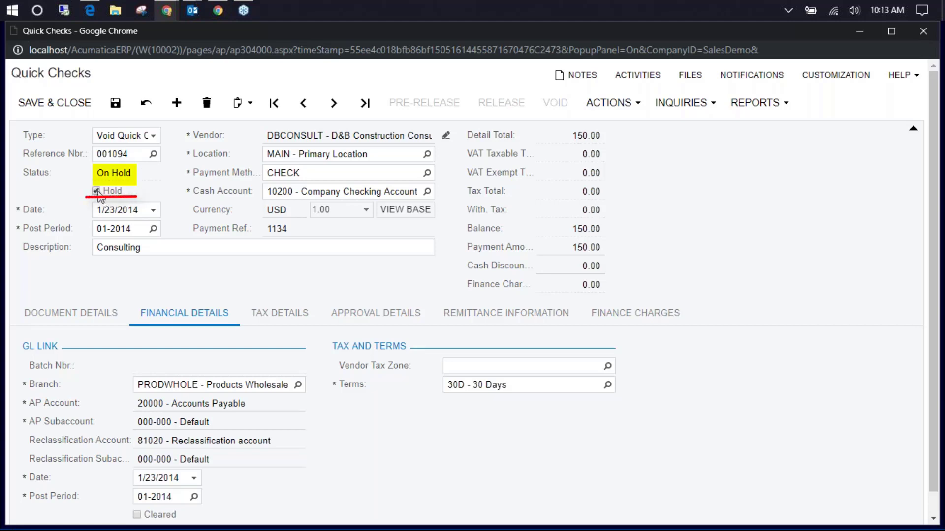
pyautogui.click(96, 191)
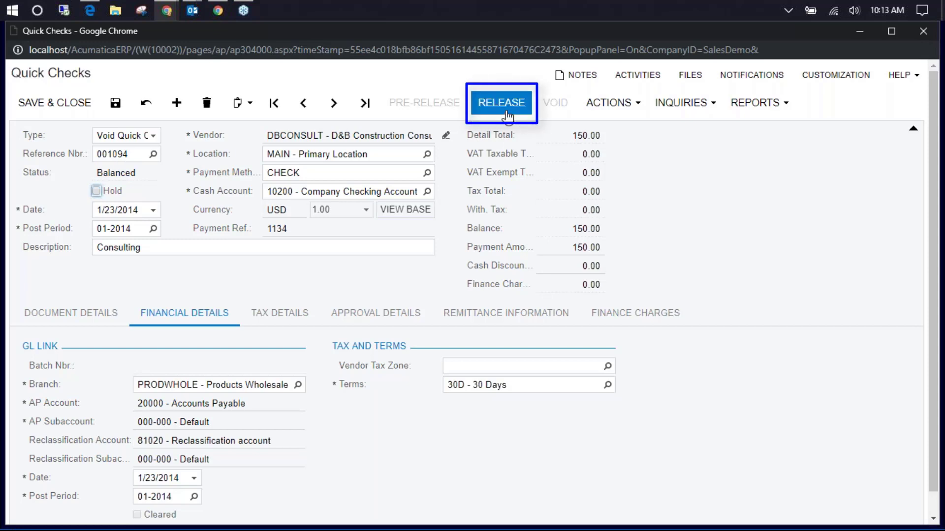
pyautogui.click(508, 113)
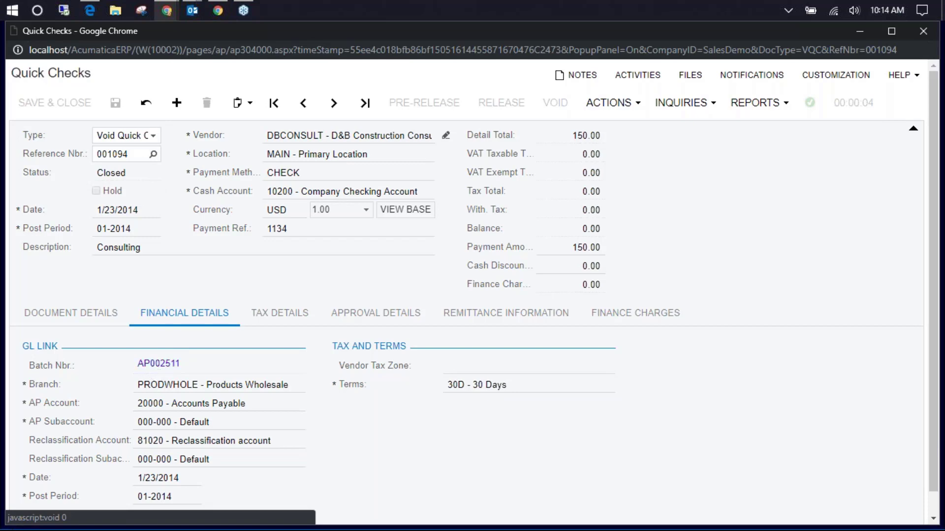
# Step: Review batch AP002511 reversing 150.00: credit 62735, debit 10200
pyautogui.click(154, 366)
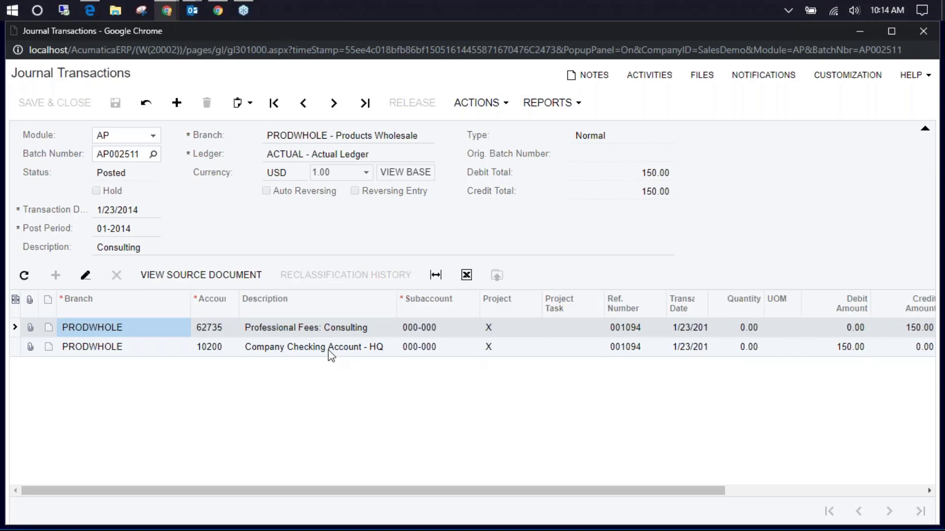
pyautogui.moveTo(288, 492); pyautogui.dragTo(320, 492)
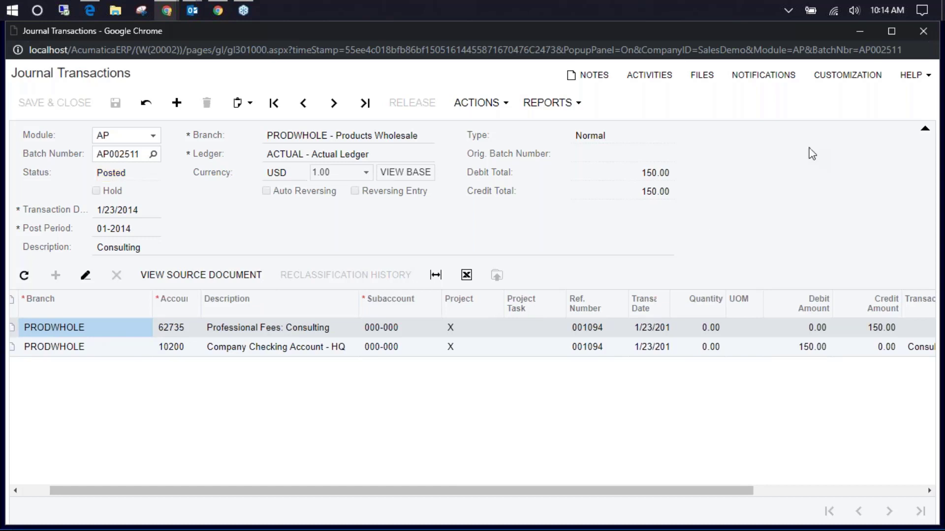
pyautogui.click(925, 34)
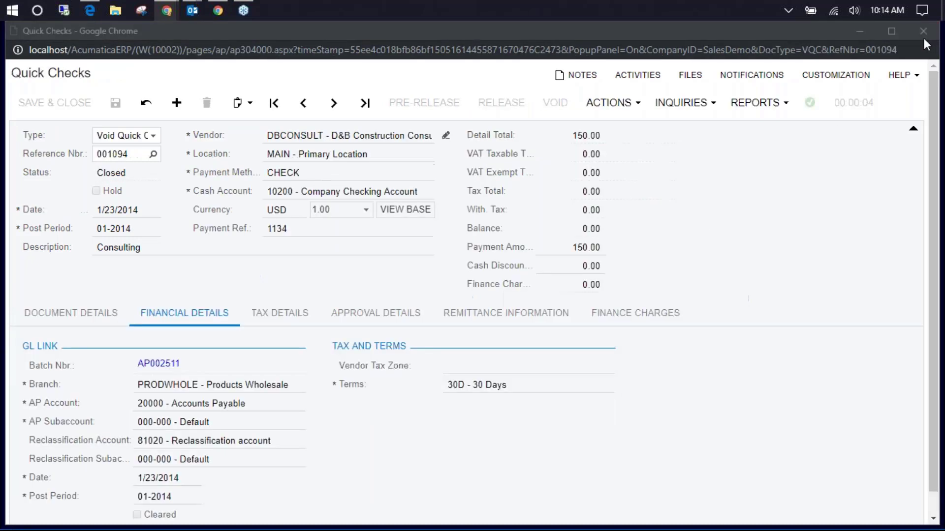